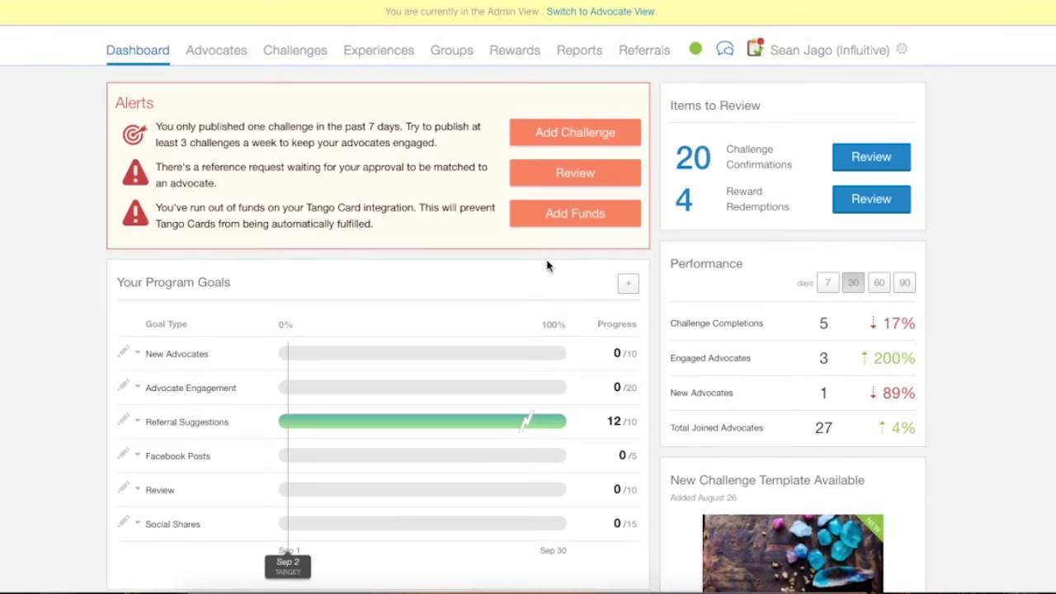
Switch from the admin dashboard to the Advocates tab to list advocates.
click(221, 53)
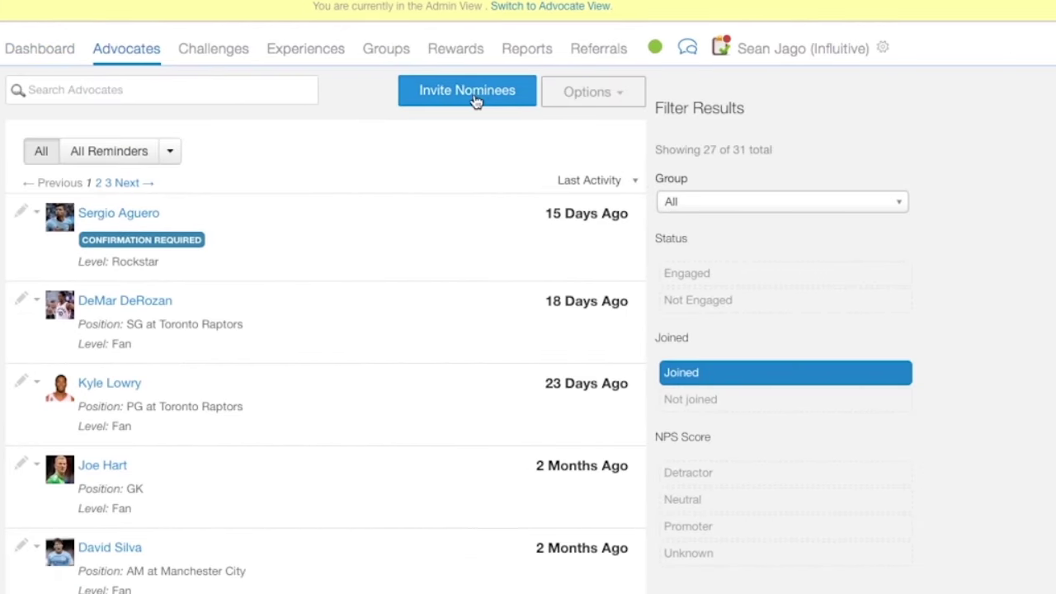
Start a new nominee from Invite Nominees, paste their e-mail and enter their name.
click(475, 92)
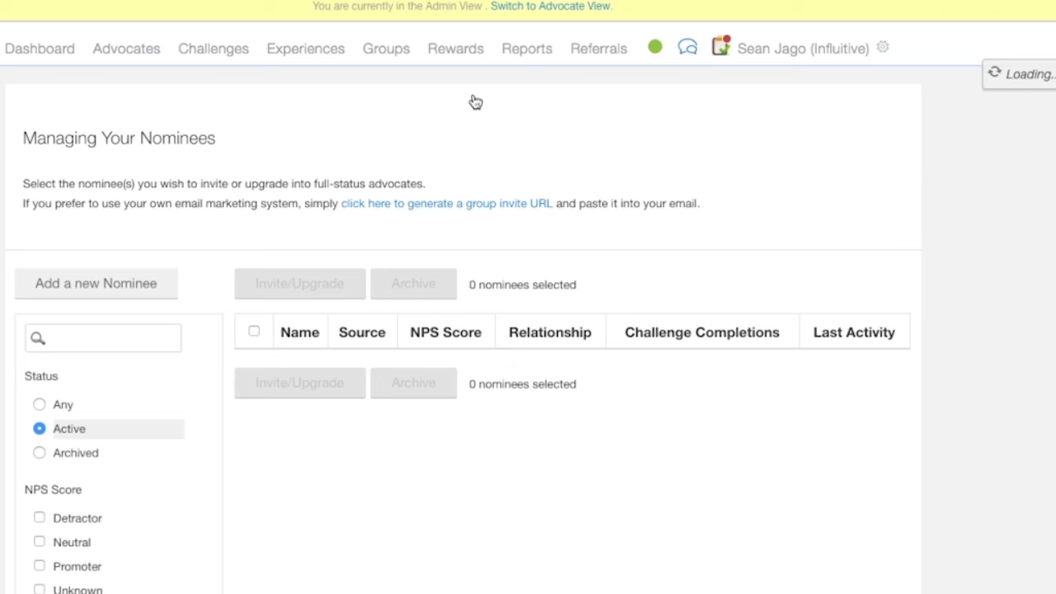
click(114, 282)
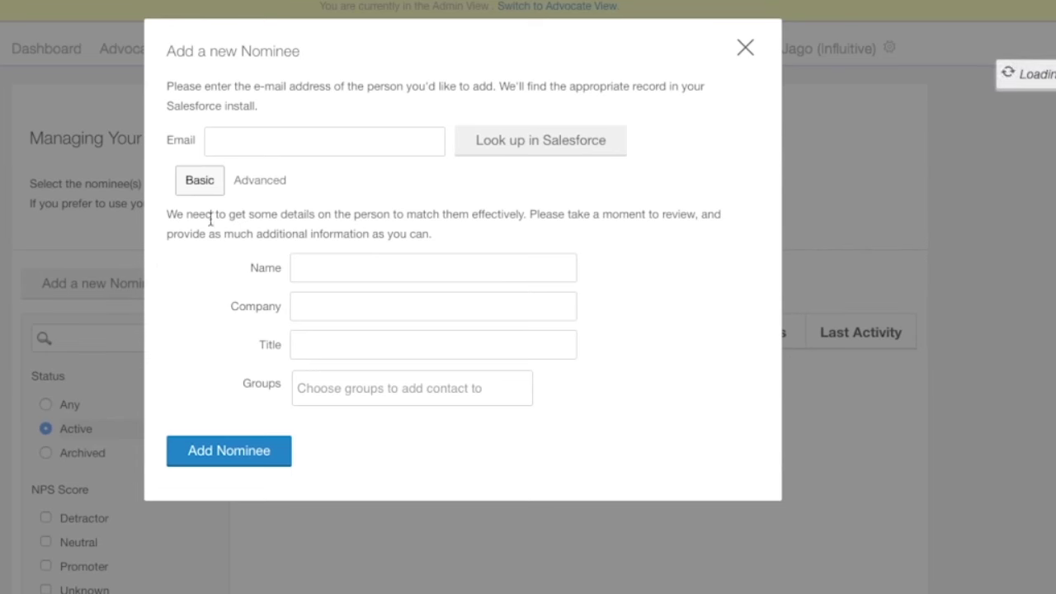
right_click(236, 139)
click(272, 217)
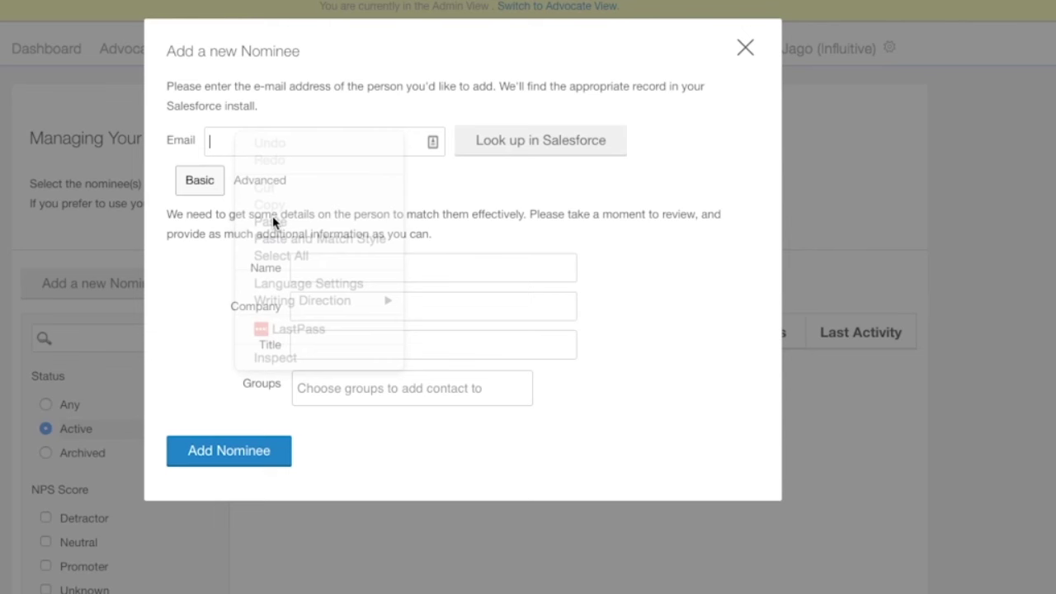
click(307, 270)
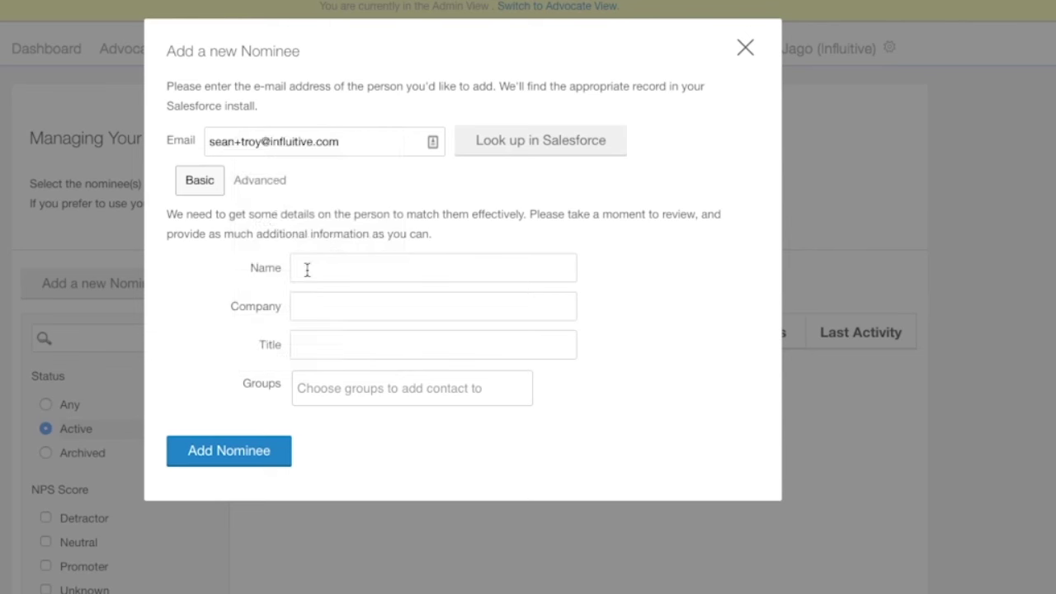
text(Troy)
text(To)
Set the nominee's company to Toronto Blue Jays and title to SS, leaving groups unset.
click(338, 332)
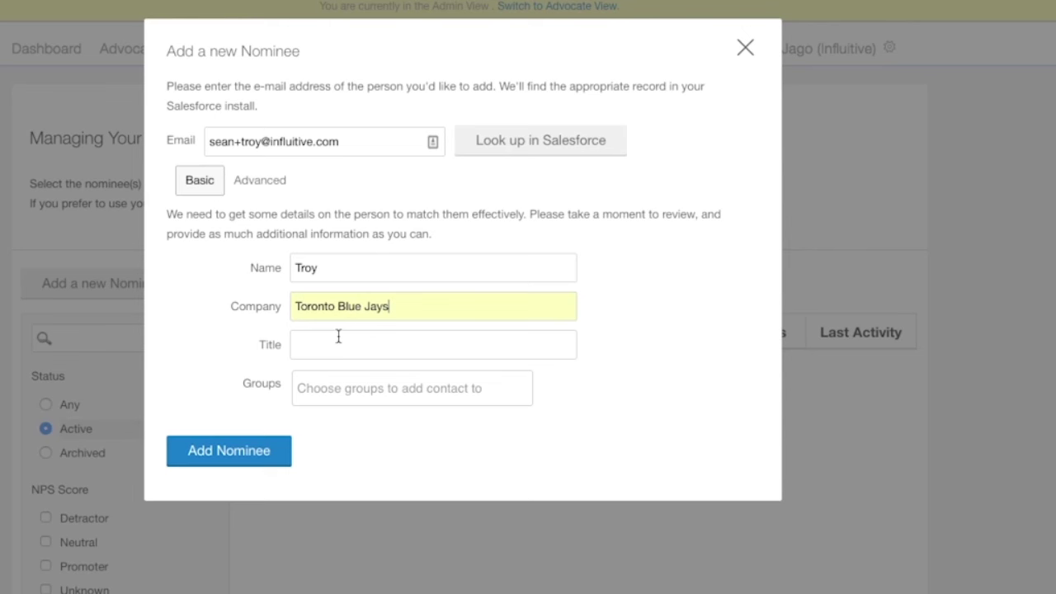
click(333, 348)
text(SS)
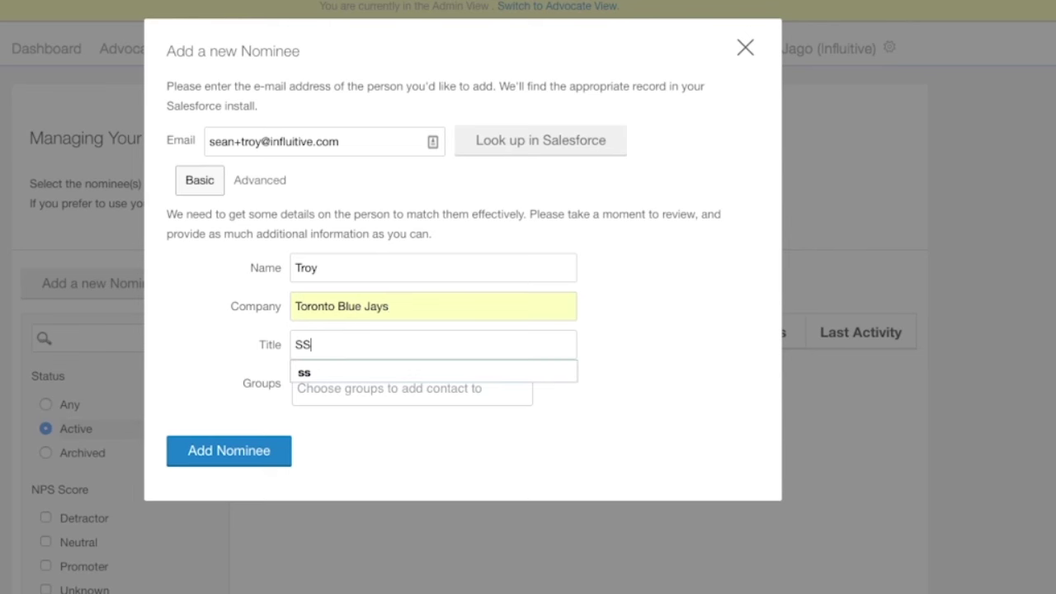
click(384, 445)
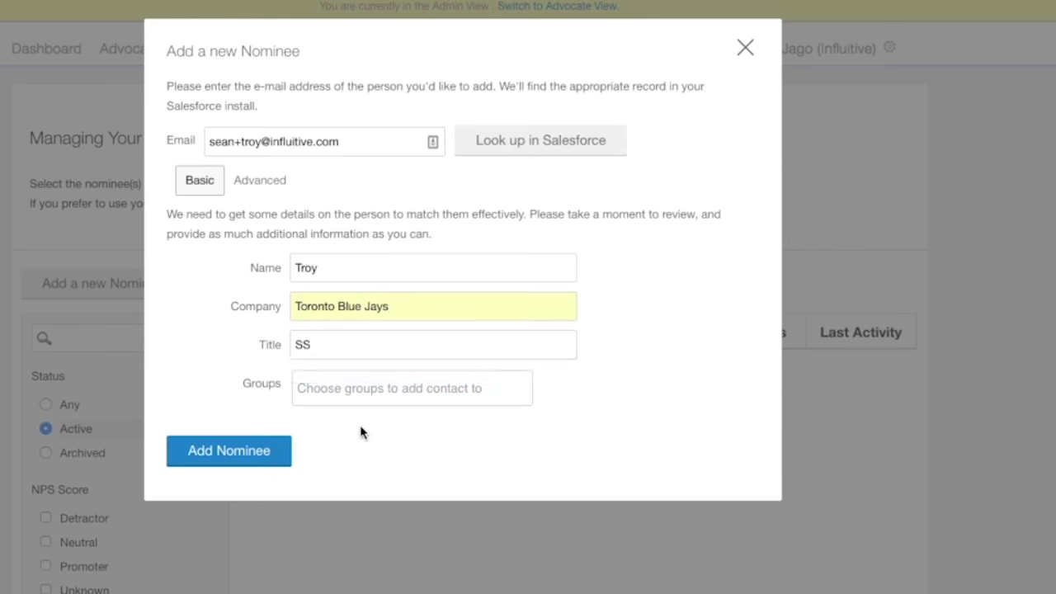
click(365, 400)
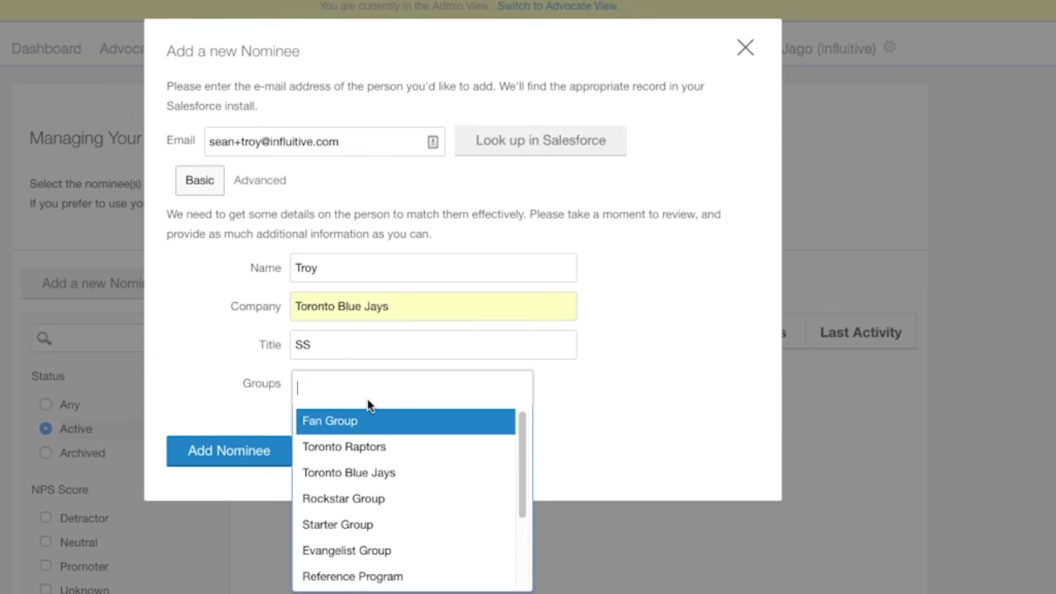
click(330, 384)
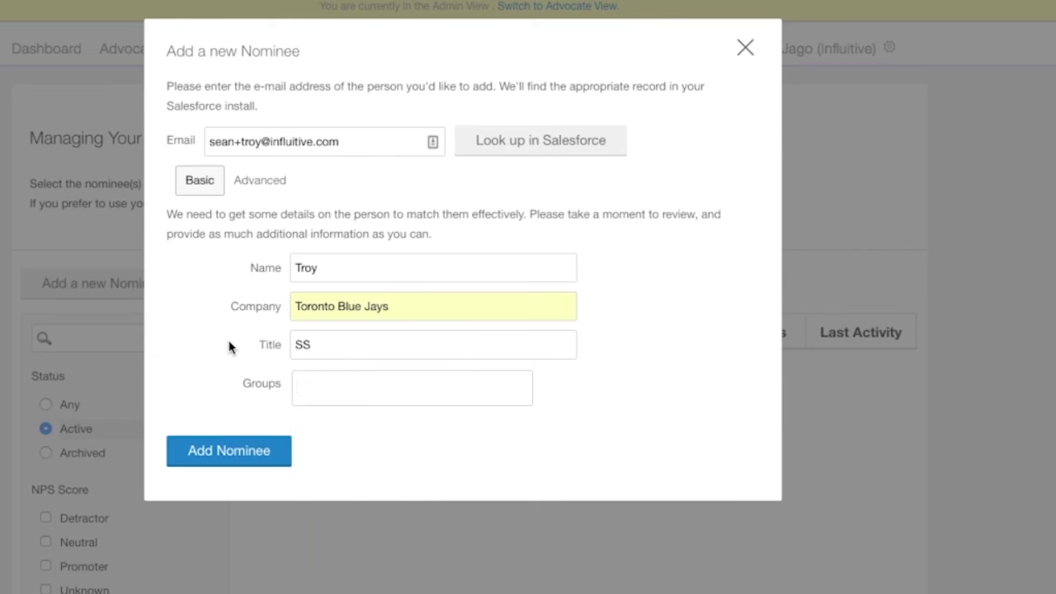
Add the nominee, filter status to Any, select them and start Invite/Upgrade.
click(247, 462)
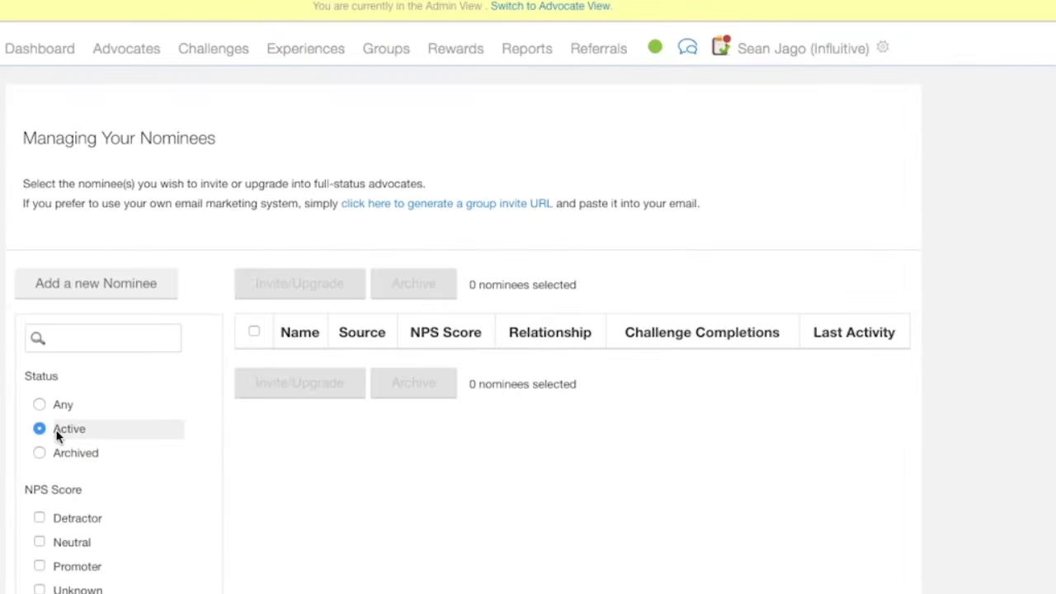
click(39, 404)
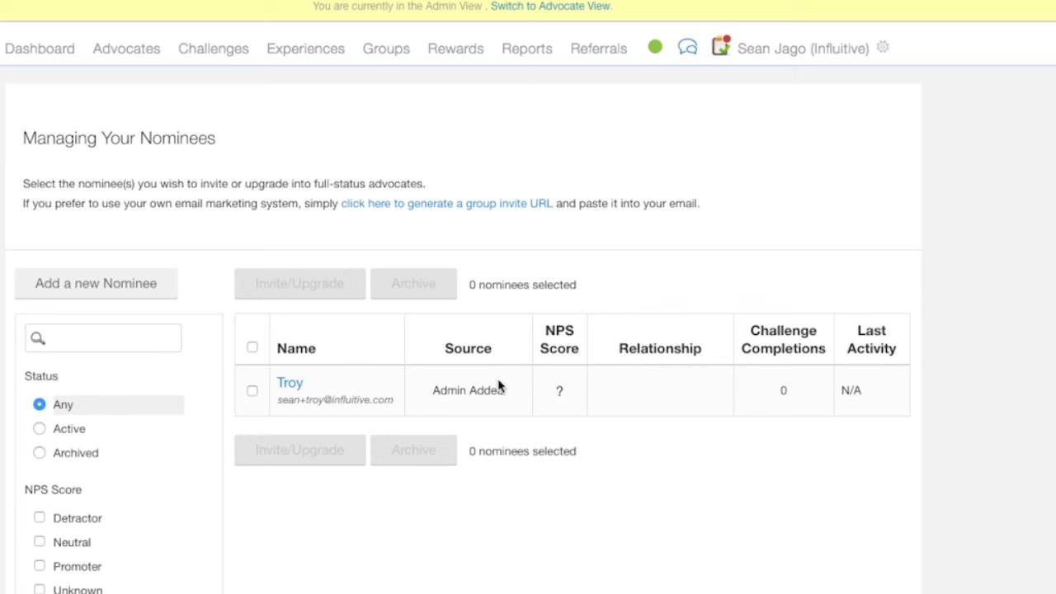
click(253, 392)
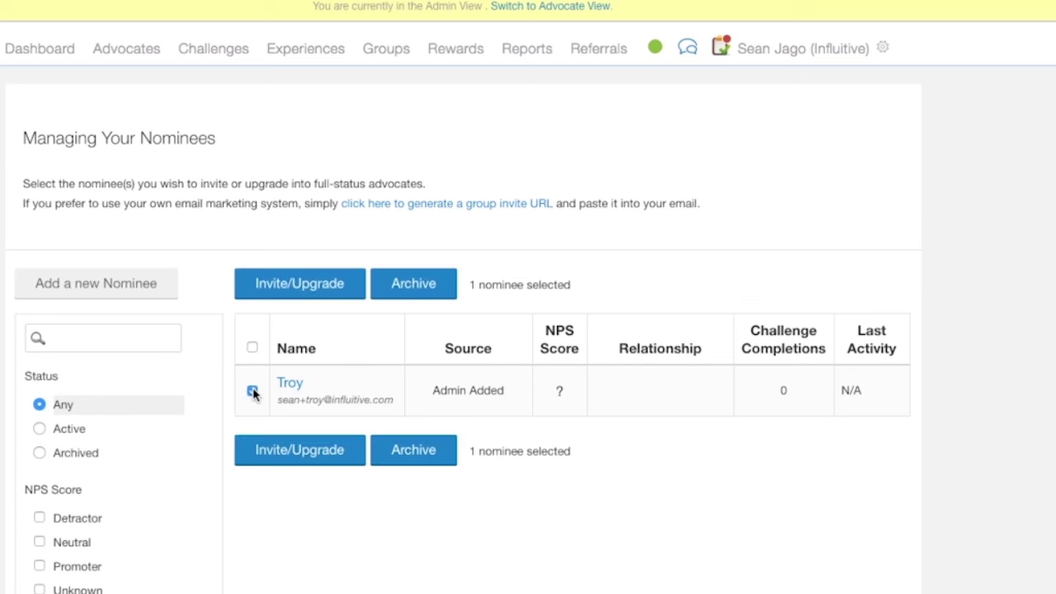
click(317, 295)
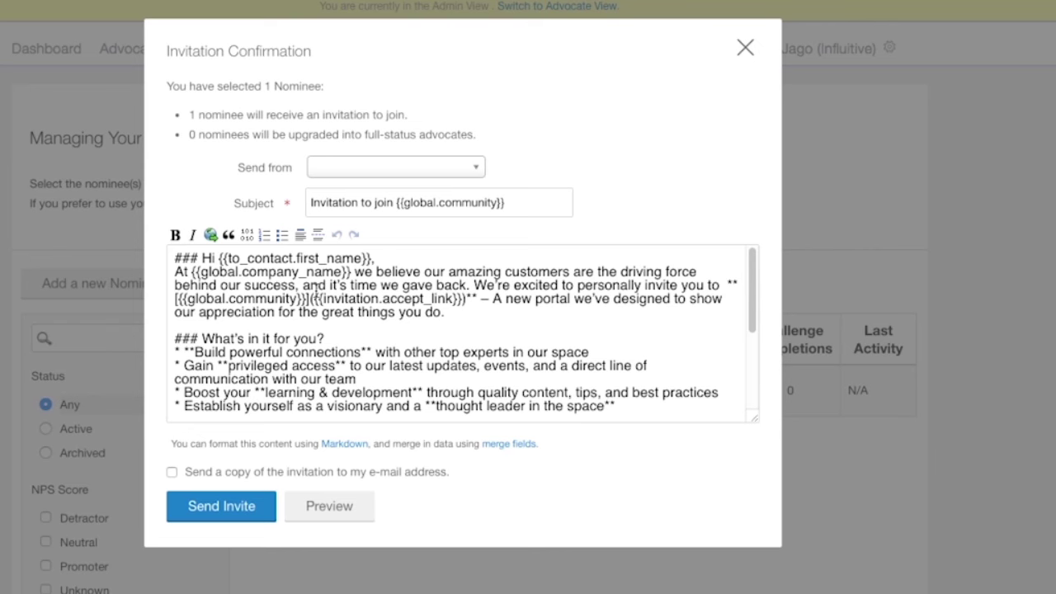
Send the invitation to the new nominee, dismiss the notice and return to Advocates.
click(238, 518)
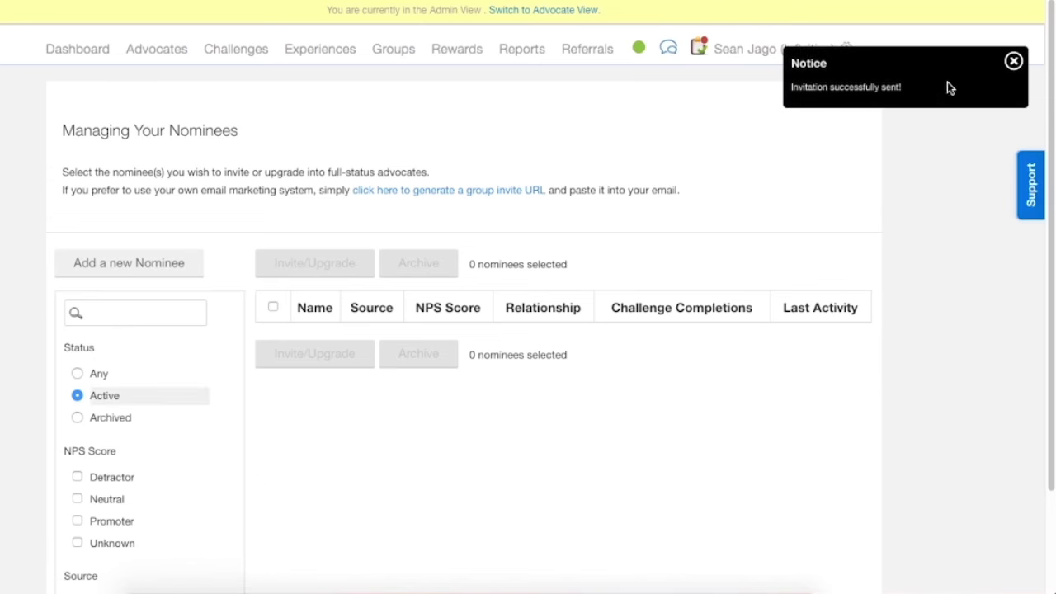
click(1013, 62)
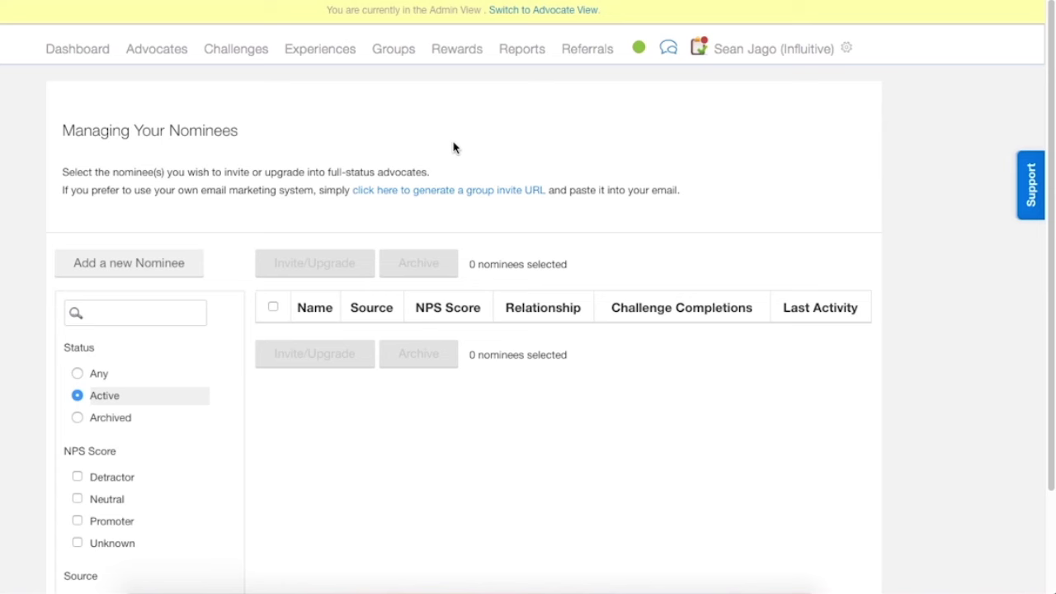
click(434, 134)
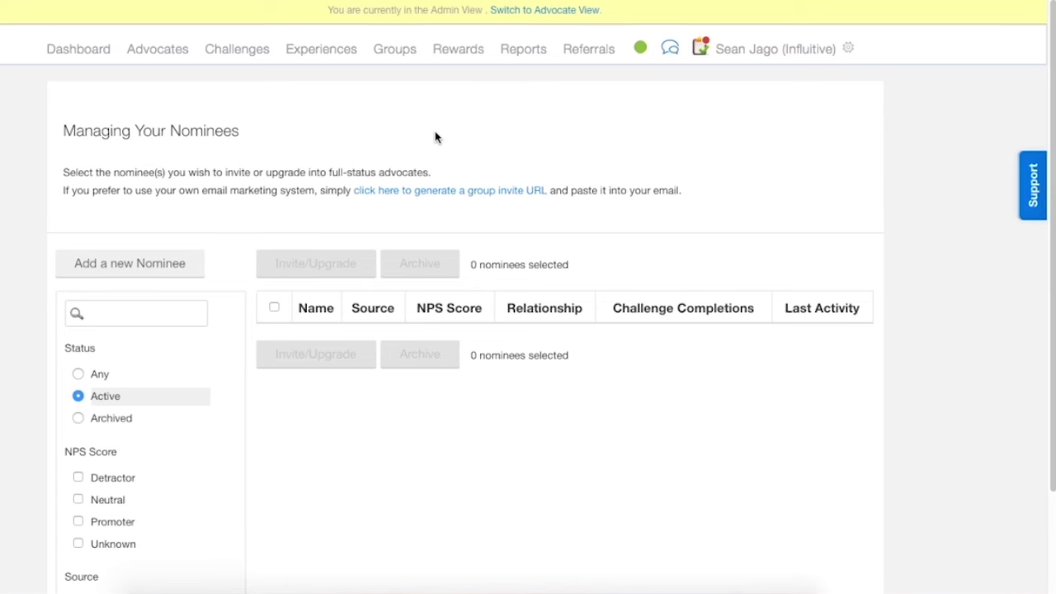
click(239, 60)
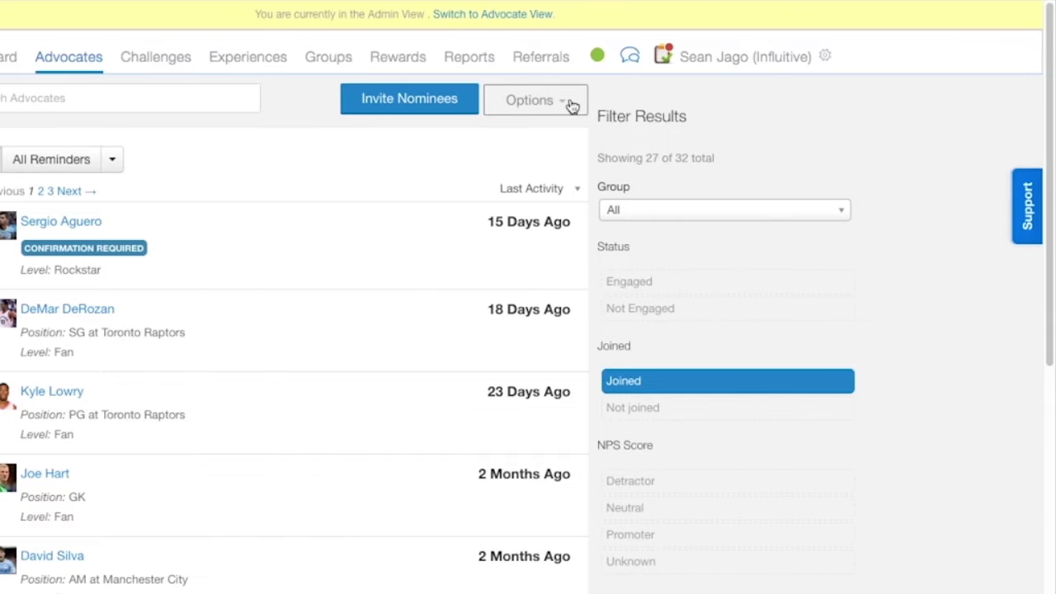
Choose Import Advocates from the Options dropdown next to Invite Nominees.
click(565, 104)
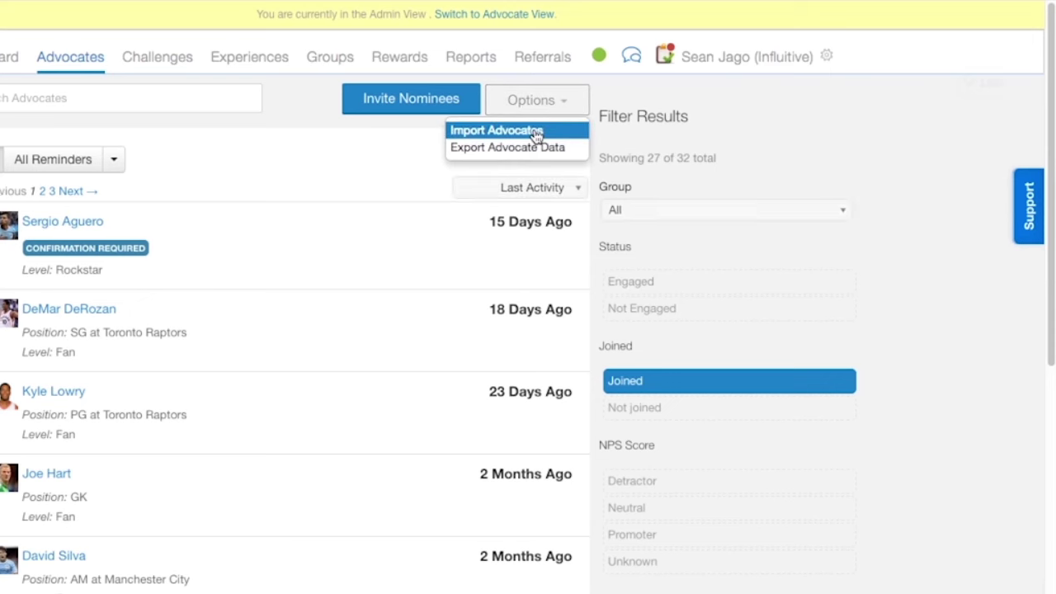
click(535, 132)
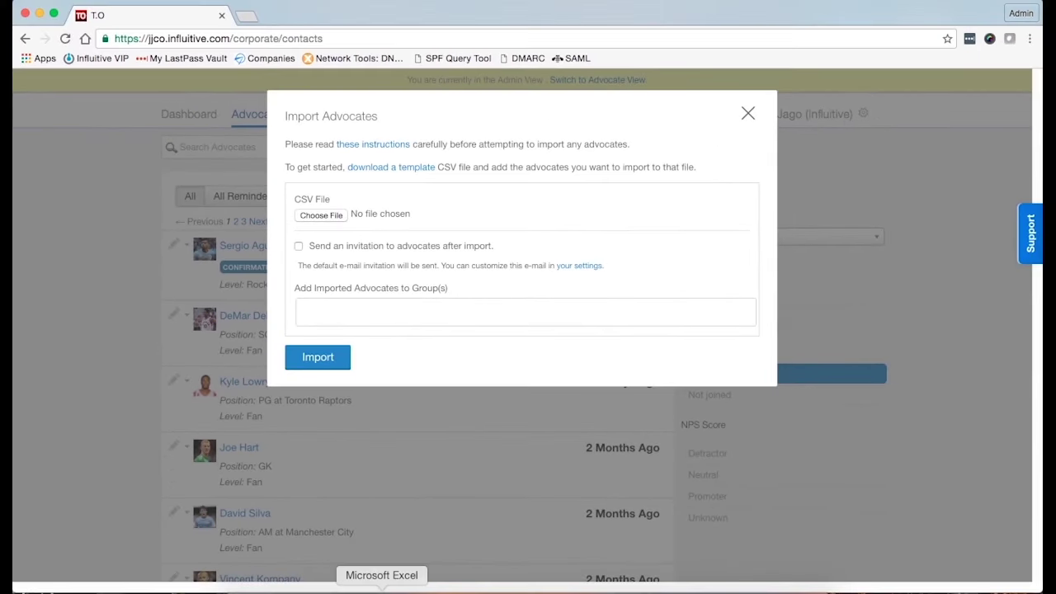
click(382, 589)
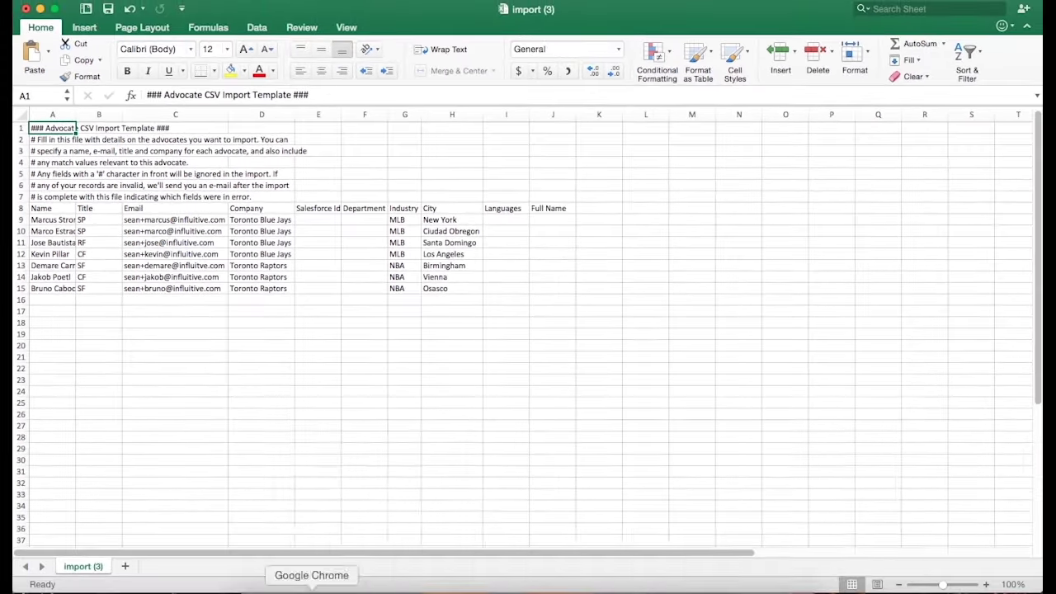
right_click(322, 578)
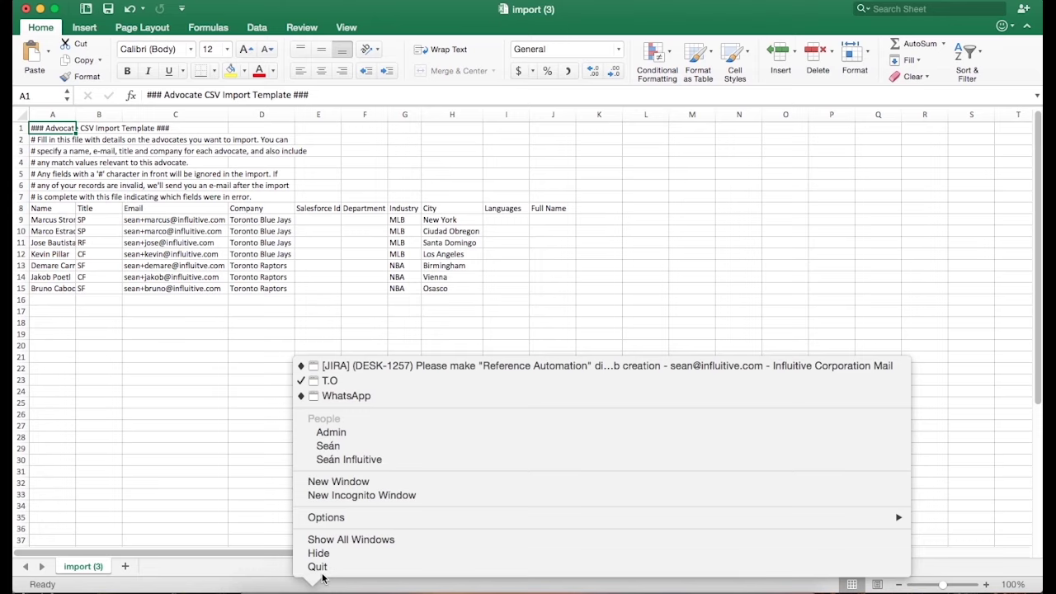
click(349, 433)
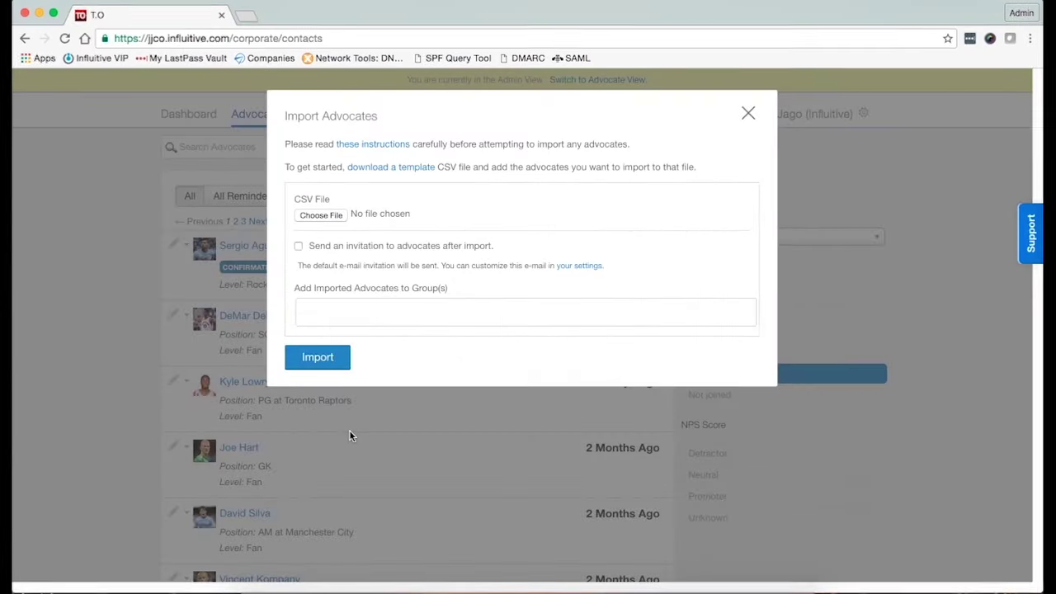
Choose import (3).csv from Downloads and import its advocates without sending invitations.
click(321, 215)
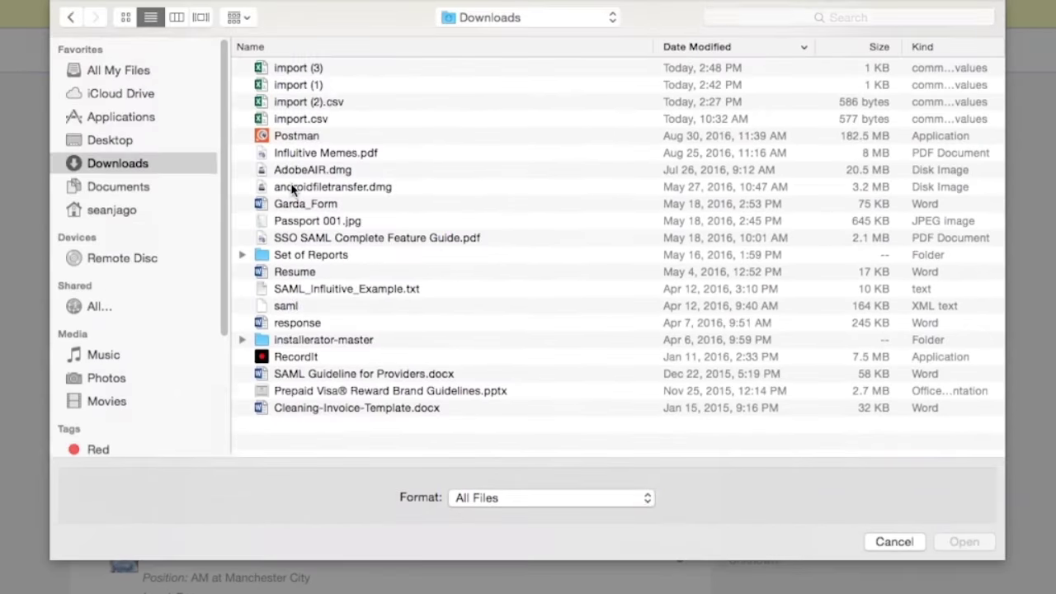
click(328, 70)
click(960, 538)
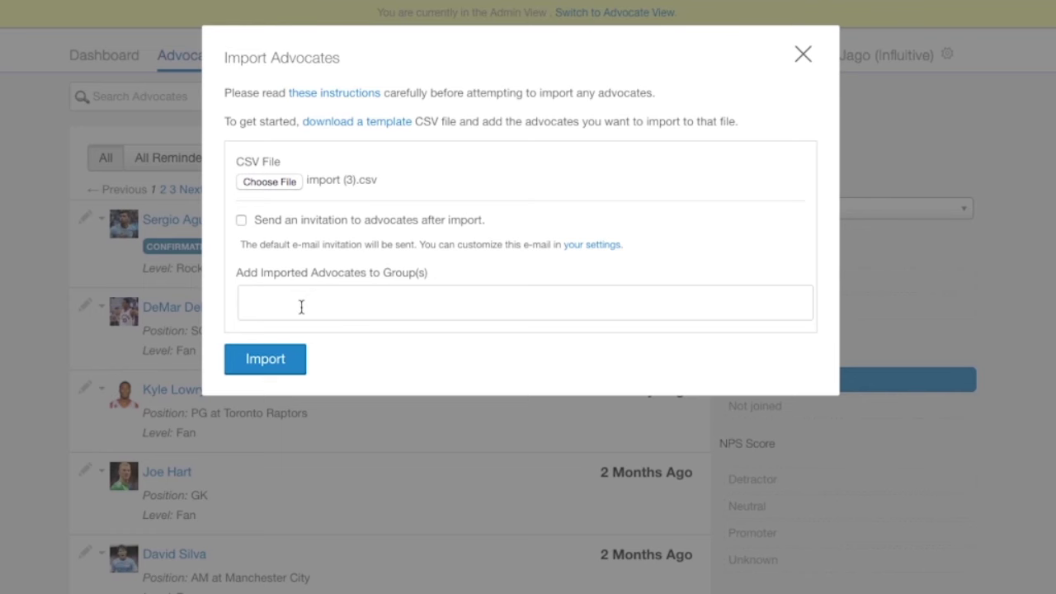
click(275, 360)
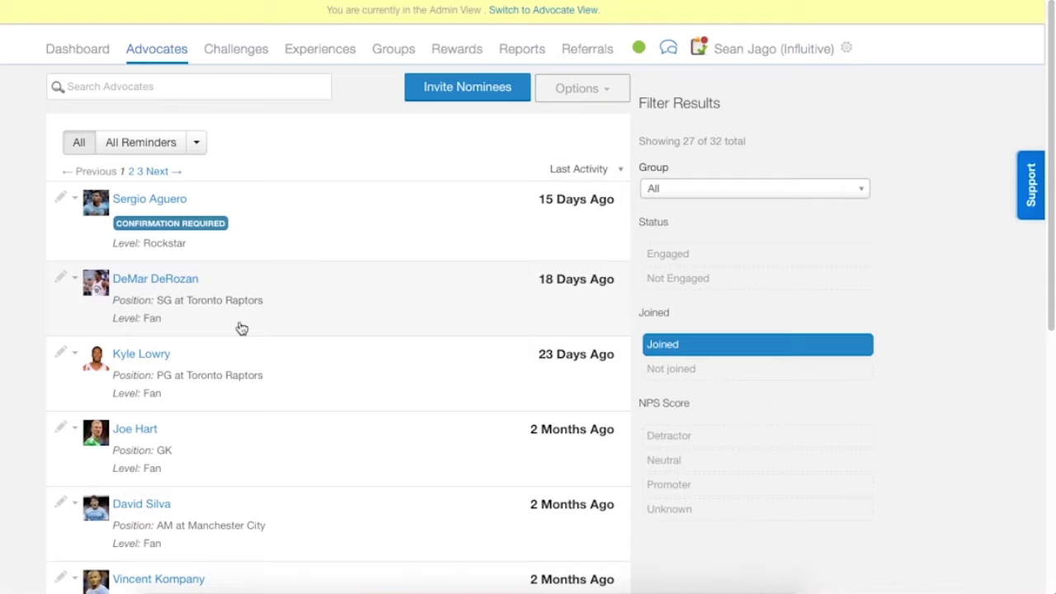
Reload, select all six imported nominees under Managing Your Nominees and send their invites.
click(65, 39)
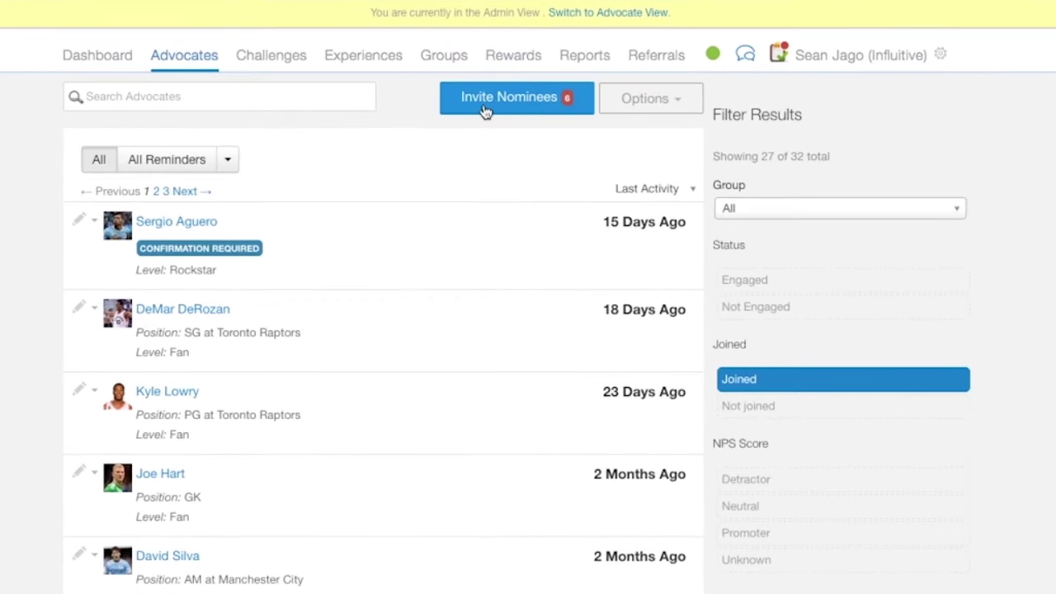
click(485, 110)
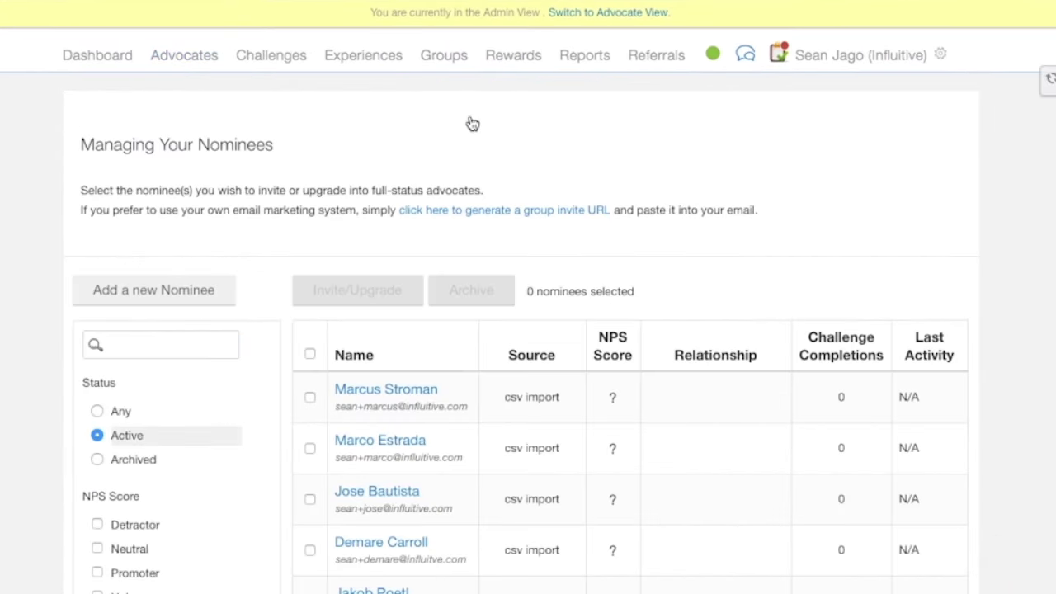
scroll(319, 212, down, 3)
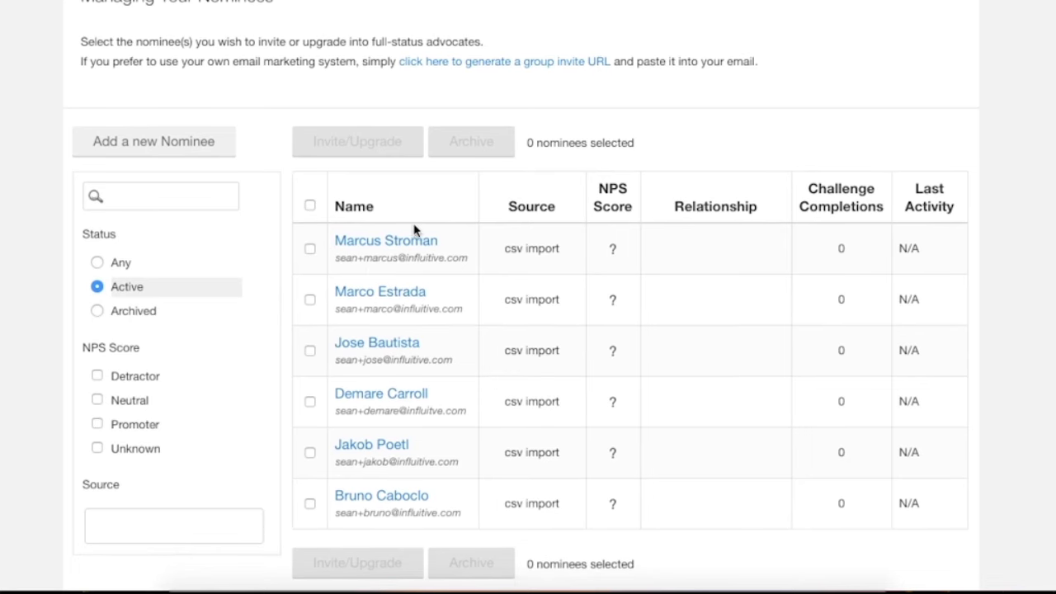
click(309, 207)
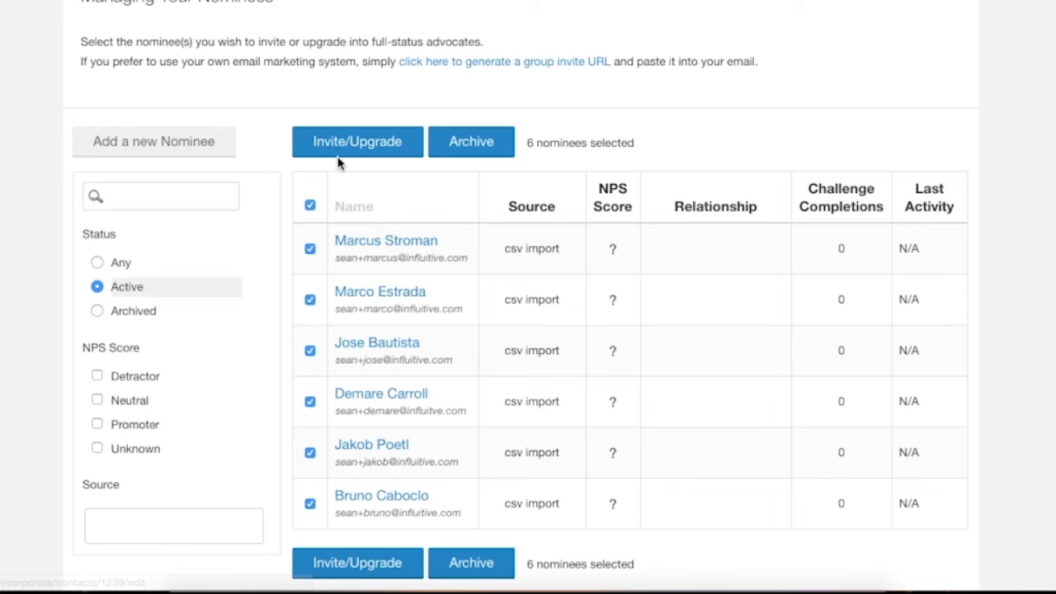
click(350, 148)
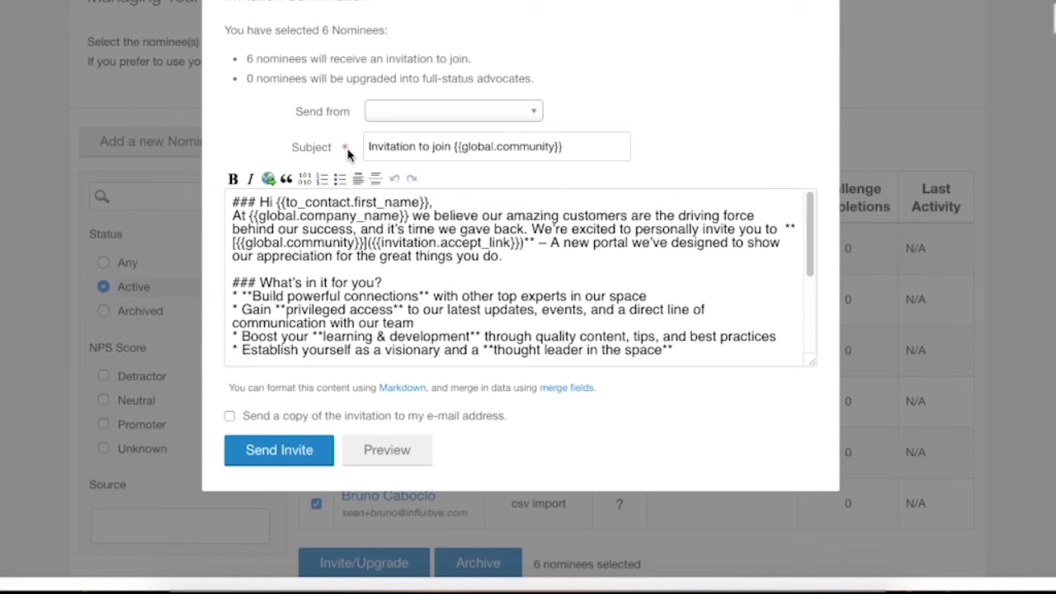
click(283, 457)
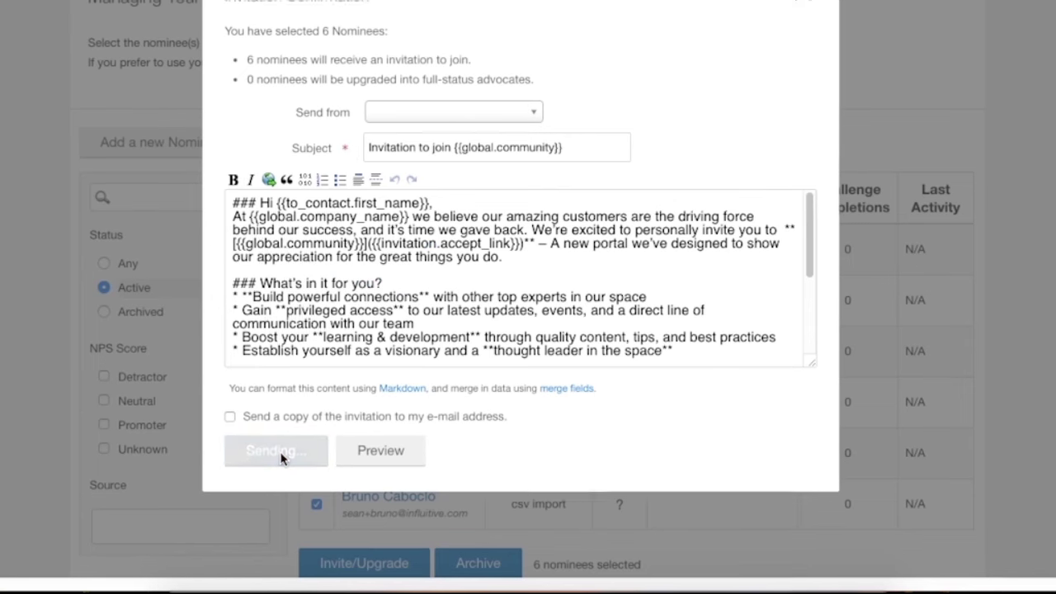